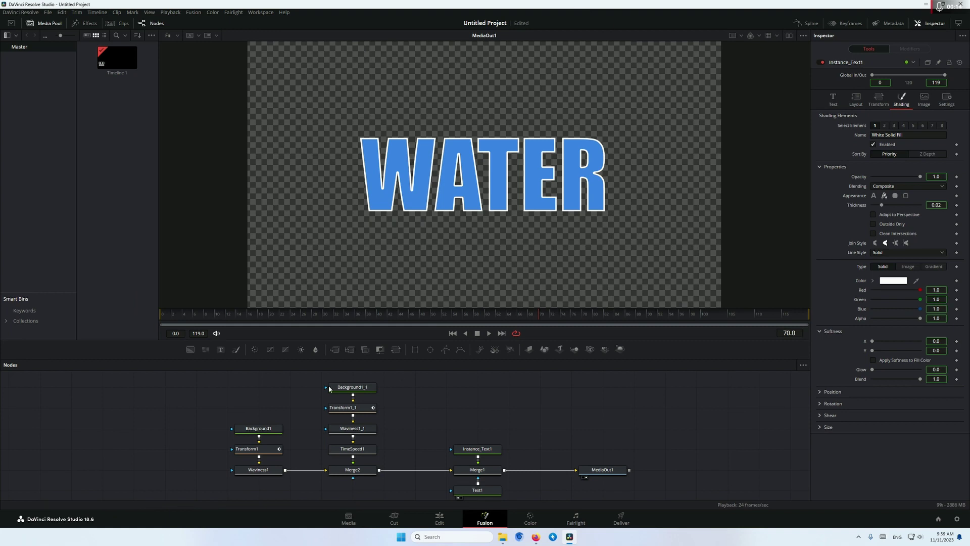
# - Box-select the old WATER comp nodes and delete them, leaving only MediaOut1
pyautogui.moveTo(205, 373); pyautogui.dragTo(505, 501)
pyautogui.press('Delete')
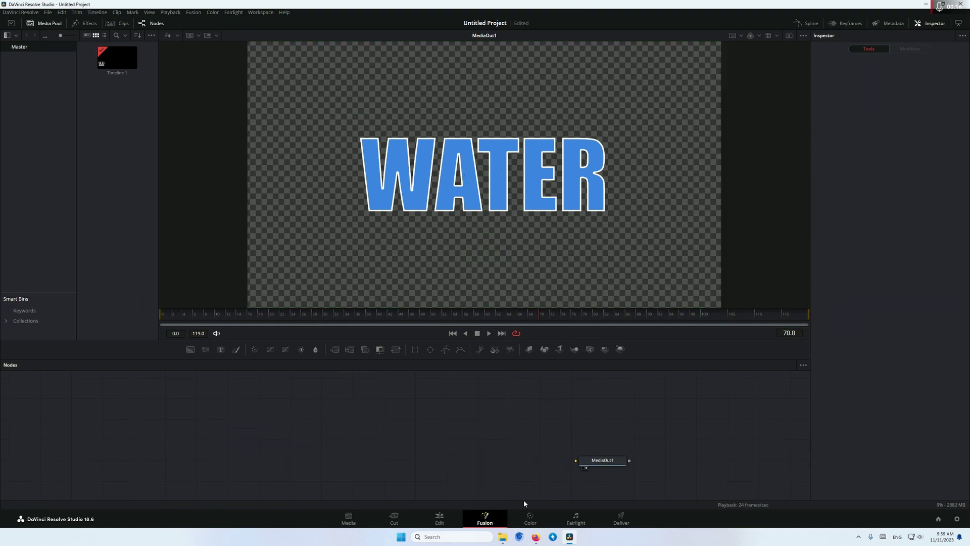
# - Make Text1 read WATER in Impact at size 0.33, shown in the viewer
pyautogui.click(221, 351)
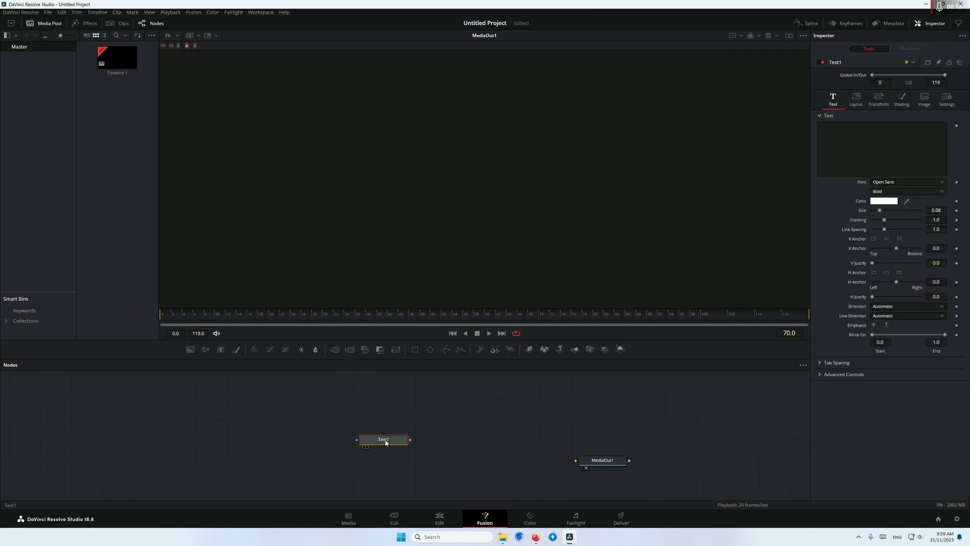
pyautogui.click(840, 169)
pyautogui.write('WA')
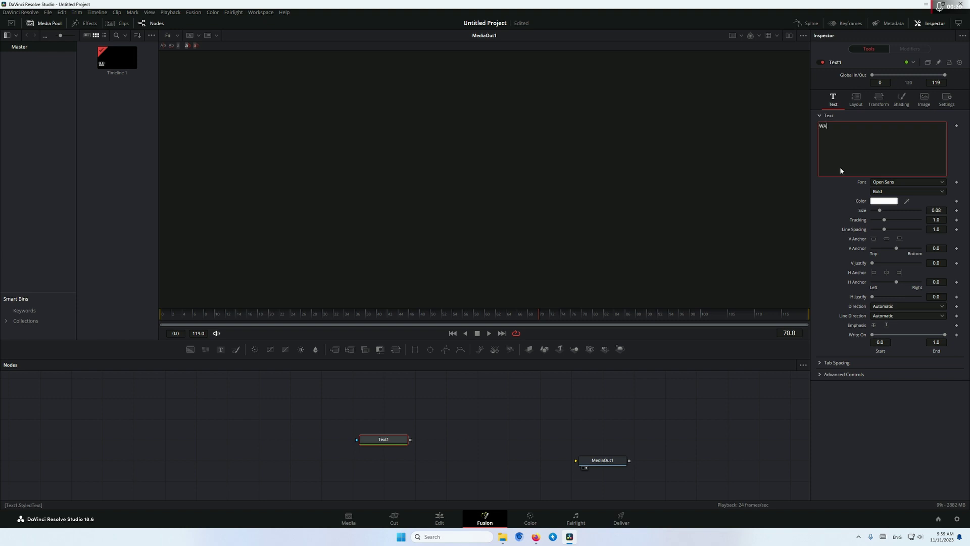
pyautogui.write('TER')
pyautogui.moveTo(408, 438); pyautogui.dragTo(620, 205)
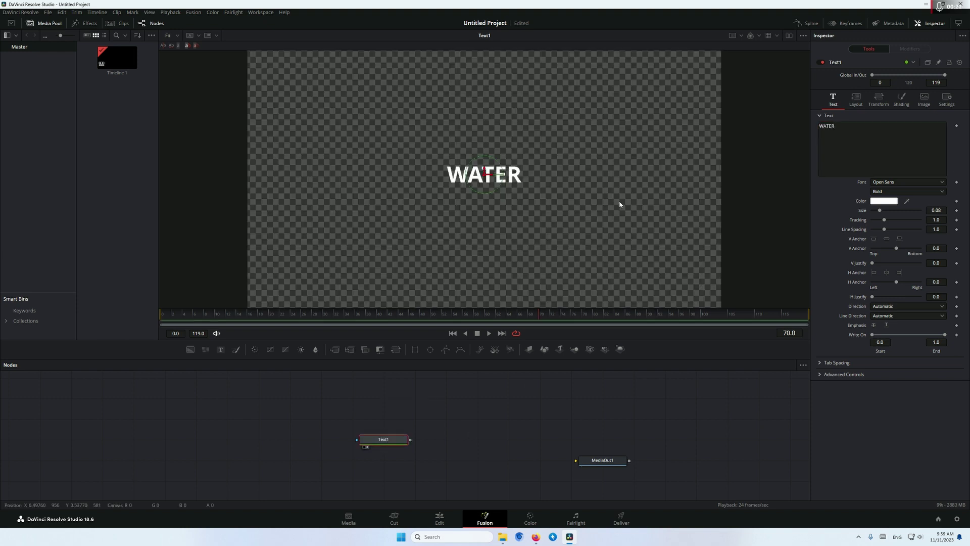
pyautogui.click(887, 183)
pyautogui.press('i')
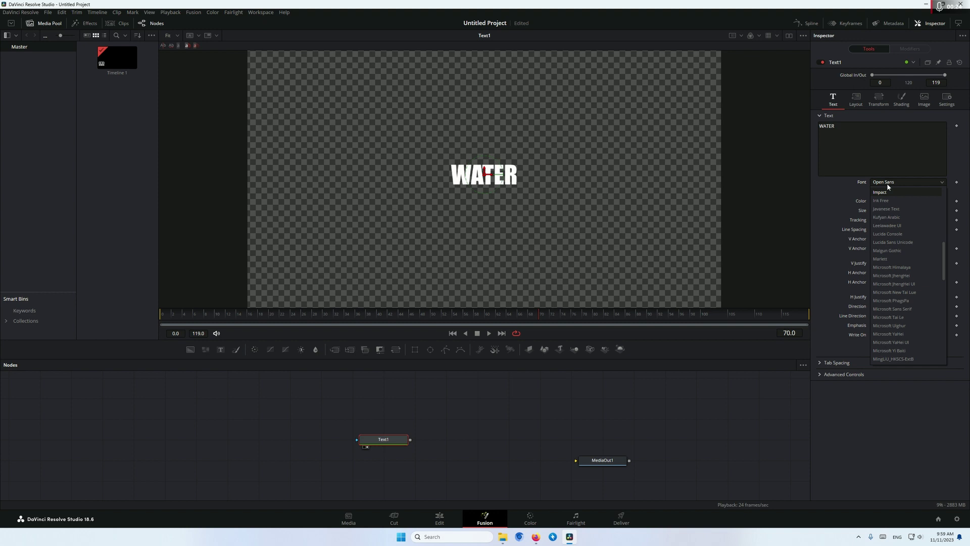
pyautogui.press('Return')
pyautogui.moveTo(877, 211); pyautogui.dragTo(902, 211)
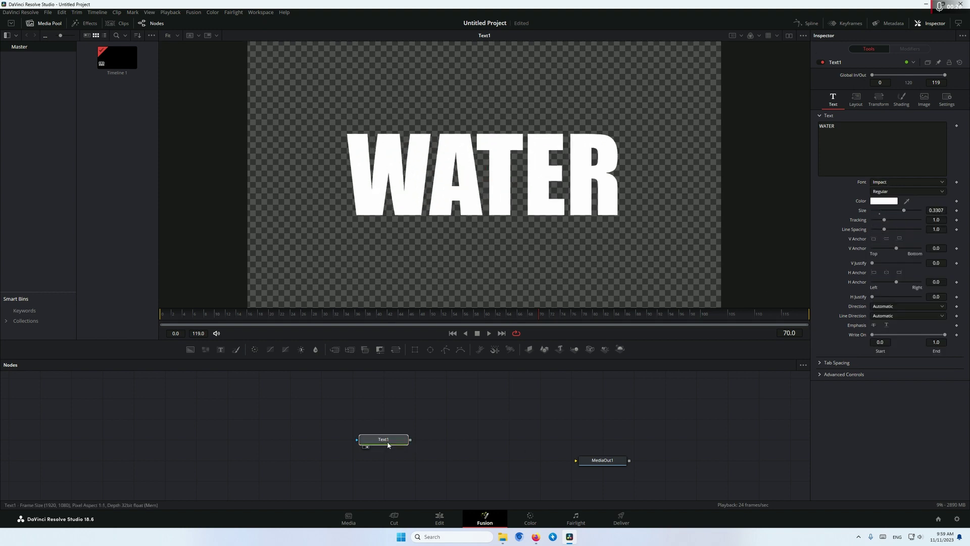
pyautogui.moveTo(388, 441); pyautogui.dragTo(482, 421)
# - Chain Background, Transform and Waviness nodes in a vertical stack and view Waviness1
pyautogui.click(192, 352)
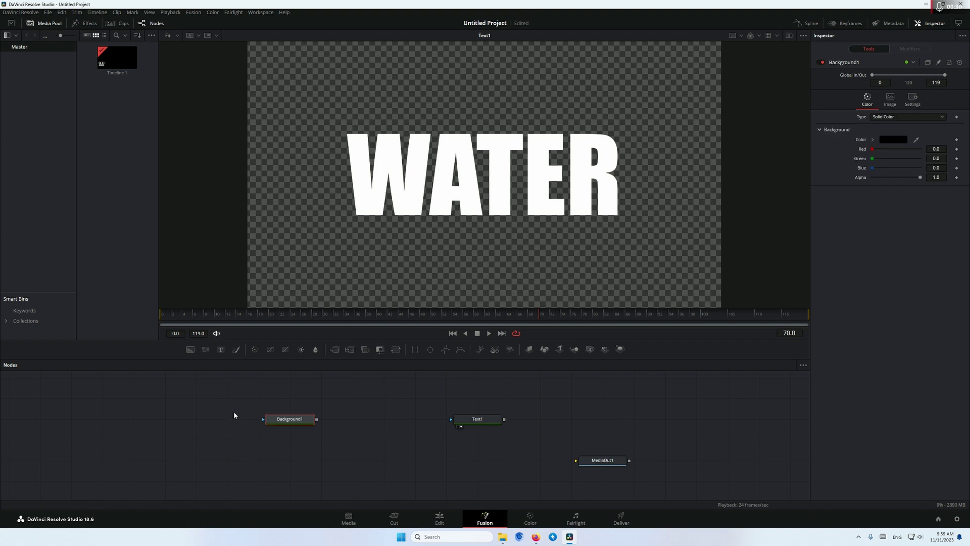
pyautogui.hotkey('shift', 'space')
pyautogui.write('tra')
pyautogui.press('Return')
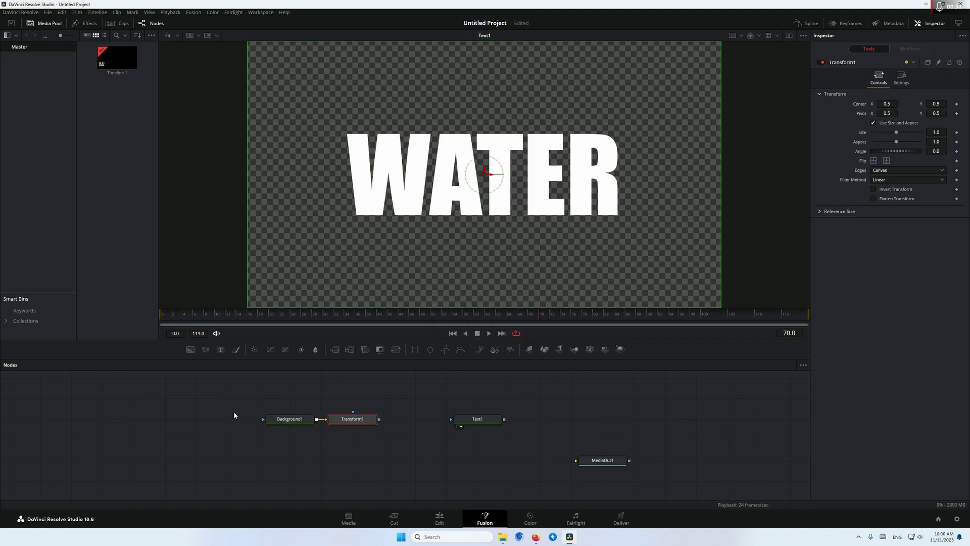
pyautogui.hotkey('shift', 'space')
pyautogui.write('wavin')
pyautogui.press('Return')
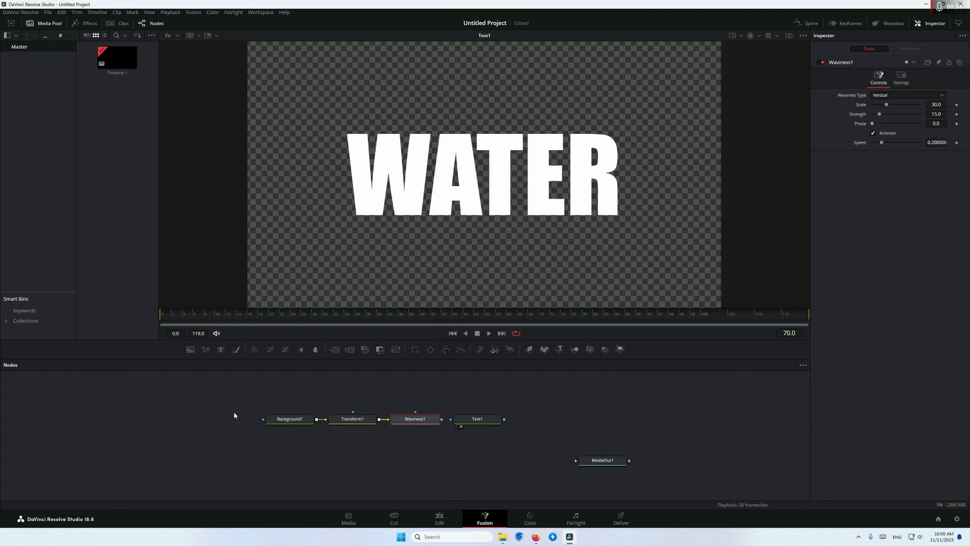
pyautogui.moveTo(345, 434); pyautogui.dragTo(281, 455)
pyautogui.moveTo(414, 429); pyautogui.dragTo(296, 466)
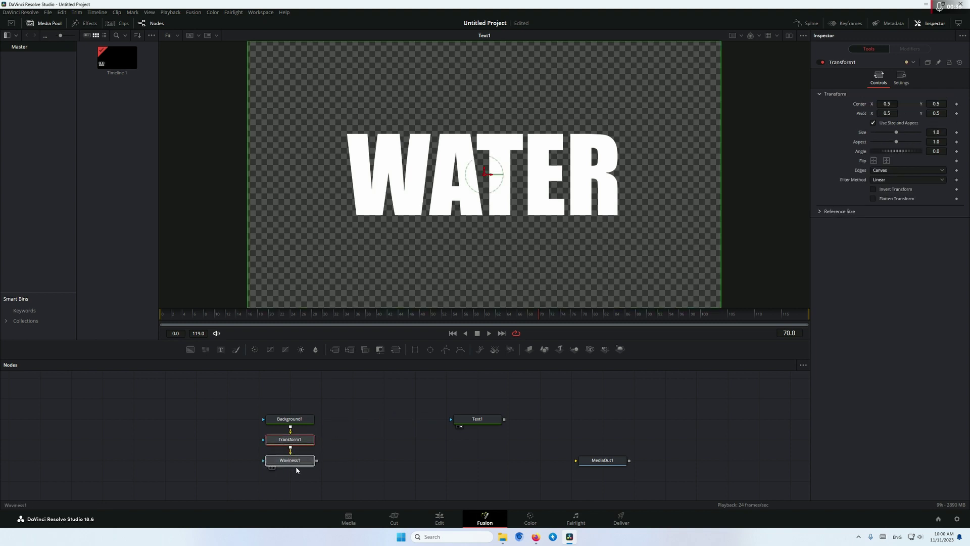
pyautogui.press('1')
# - Set Background1's colour to a teal-blue in the Color dialog
pyautogui.click(277, 420)
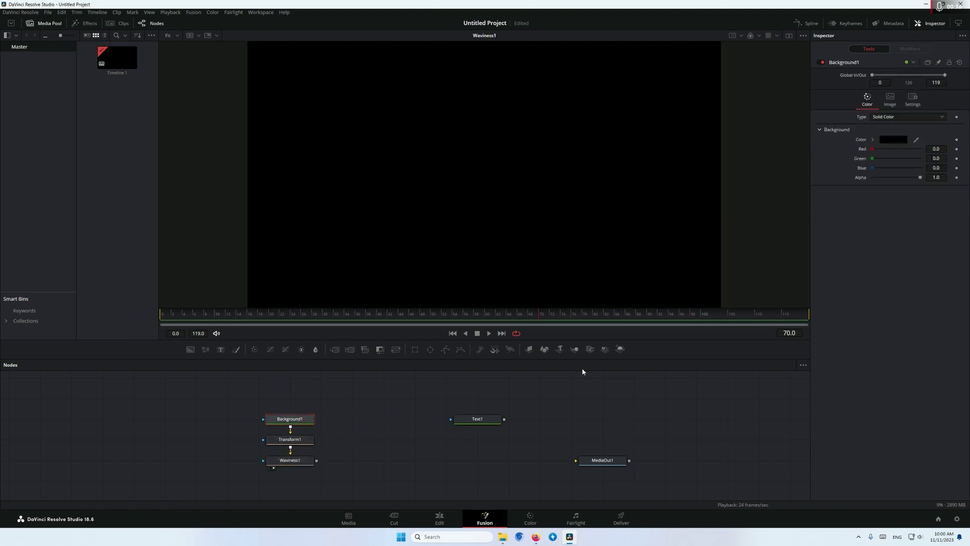
pyautogui.click(893, 140)
pyautogui.click(519, 220)
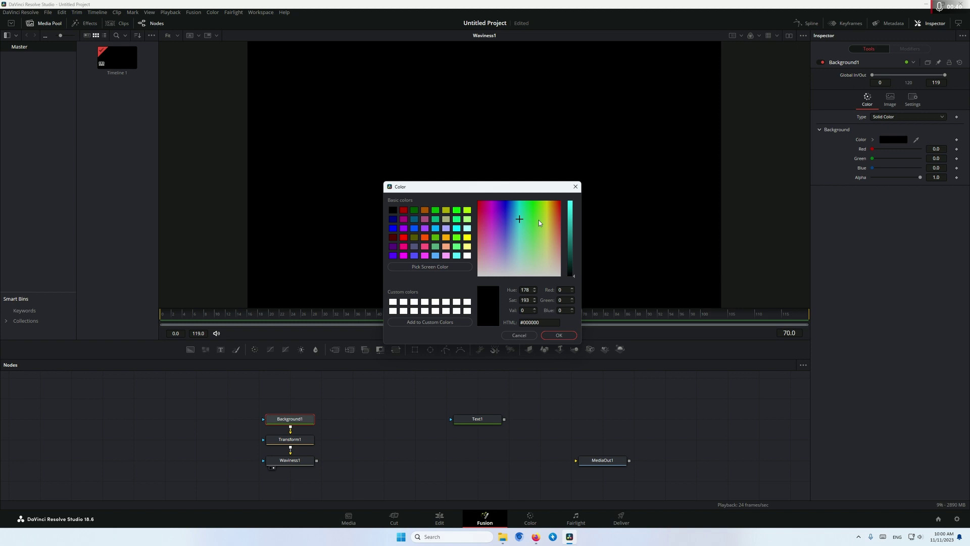
pyautogui.click(570, 220)
pyautogui.moveTo(570, 220); pyautogui.dragTo(570, 223)
pyautogui.click(516, 221)
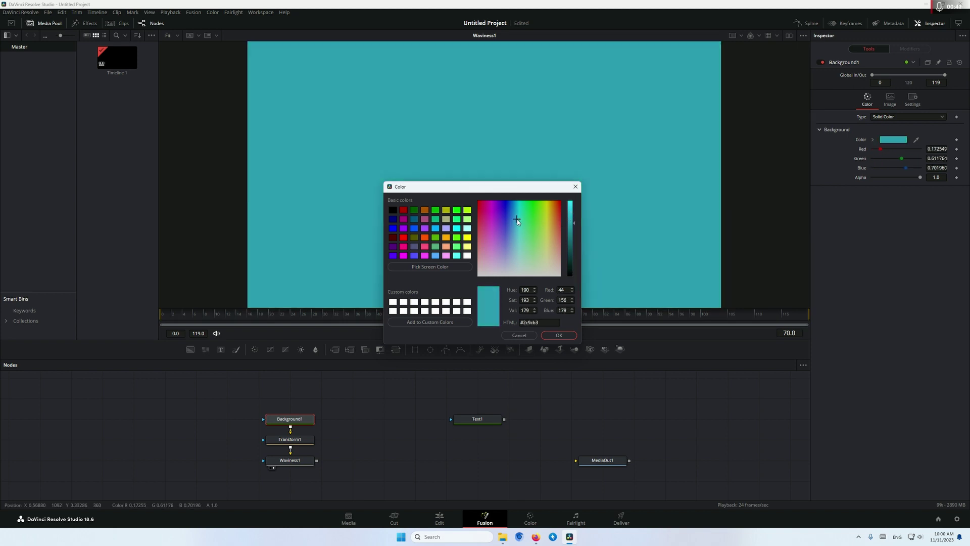
pyautogui.click(559, 335)
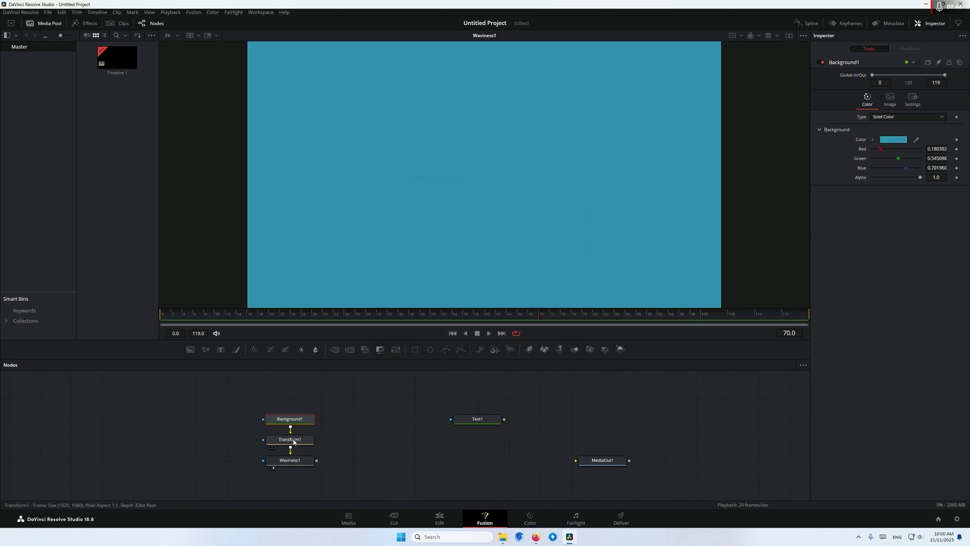
# - Shift the blue layer down to a Center Y of about 0.05, then select Text1
pyautogui.moveTo(936, 103); pyautogui.dragTo(768, 100)
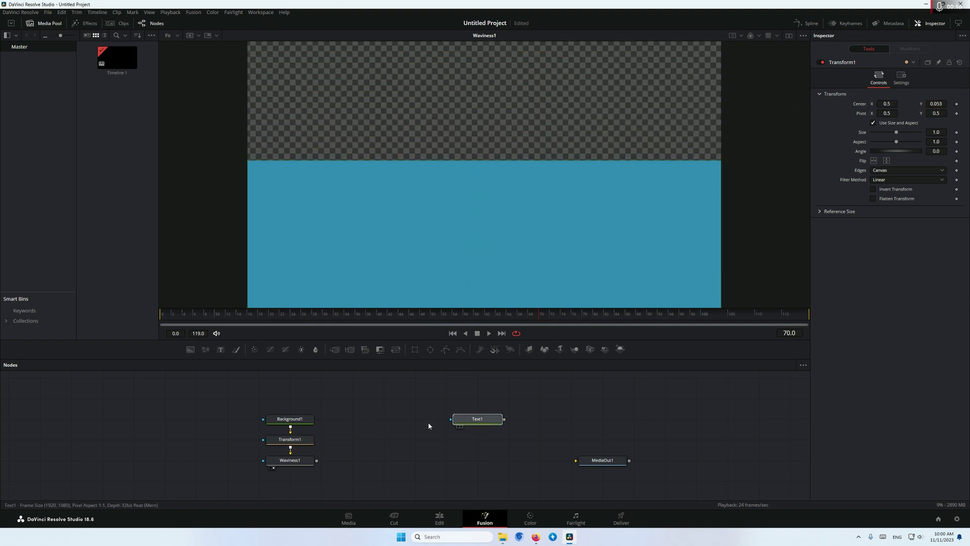
pyautogui.moveTo(481, 425); pyautogui.dragTo(388, 426)
pyautogui.click(388, 425)
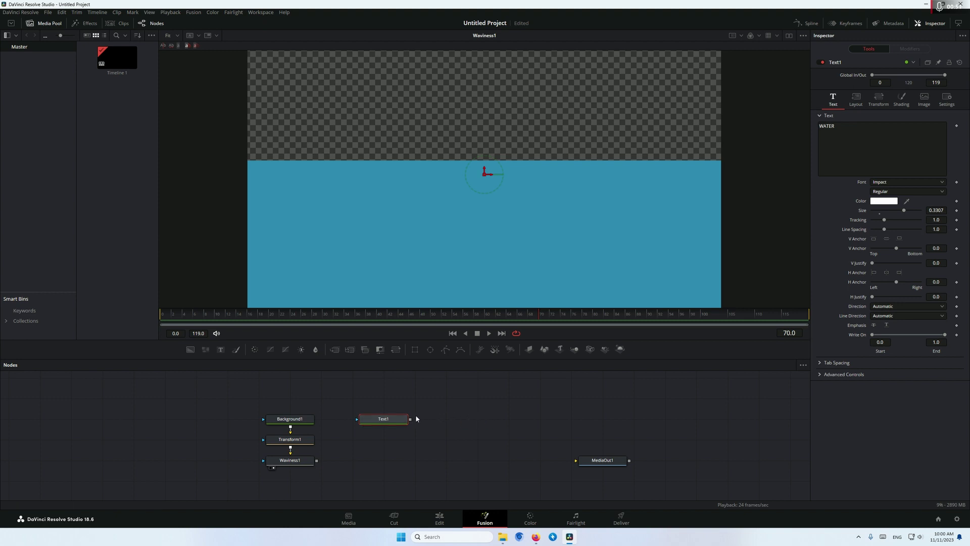
pyautogui.click(548, 421)
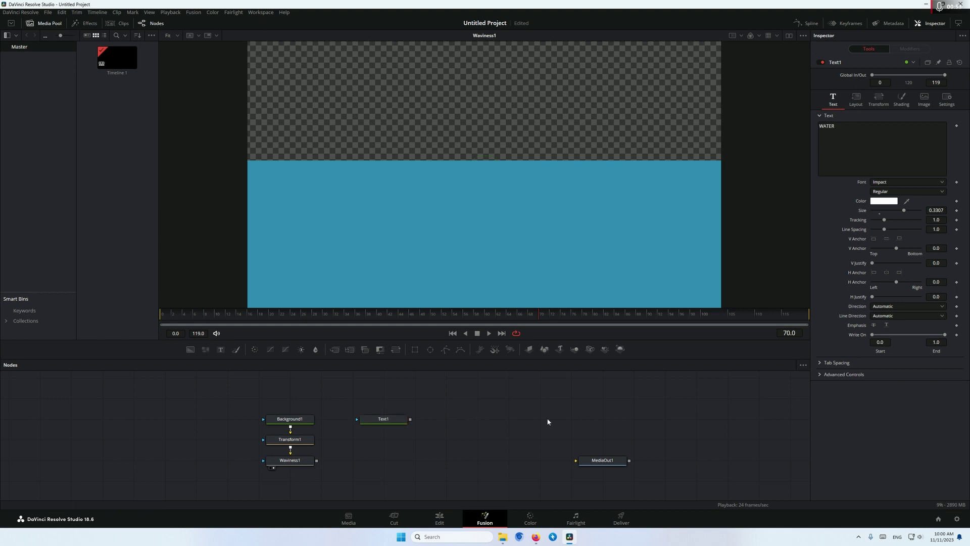
# - Paste an instanced copy of Text1 and view it
pyautogui.hotkey('ctrl', 'shift', 'v')
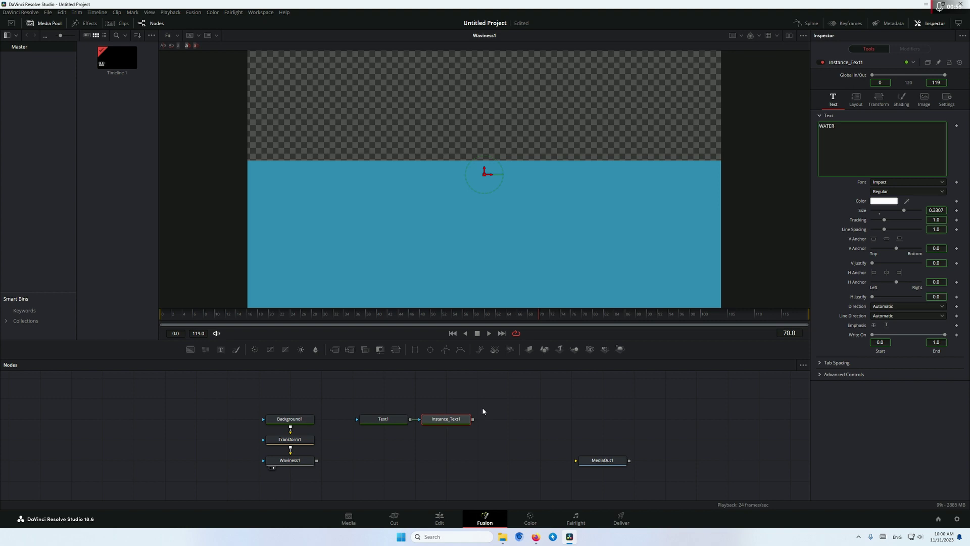
pyautogui.moveTo(465, 420); pyautogui.dragTo(497, 421)
pyautogui.press('1')
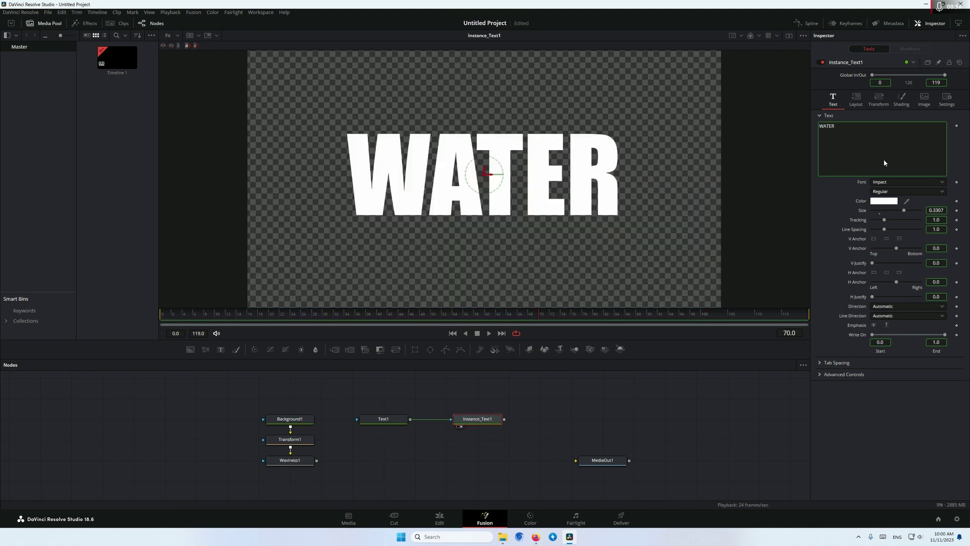
# - Deinstance the copy's Appearance, set it to Outline, and merge it over Waviness1
pyautogui.click(907, 102)
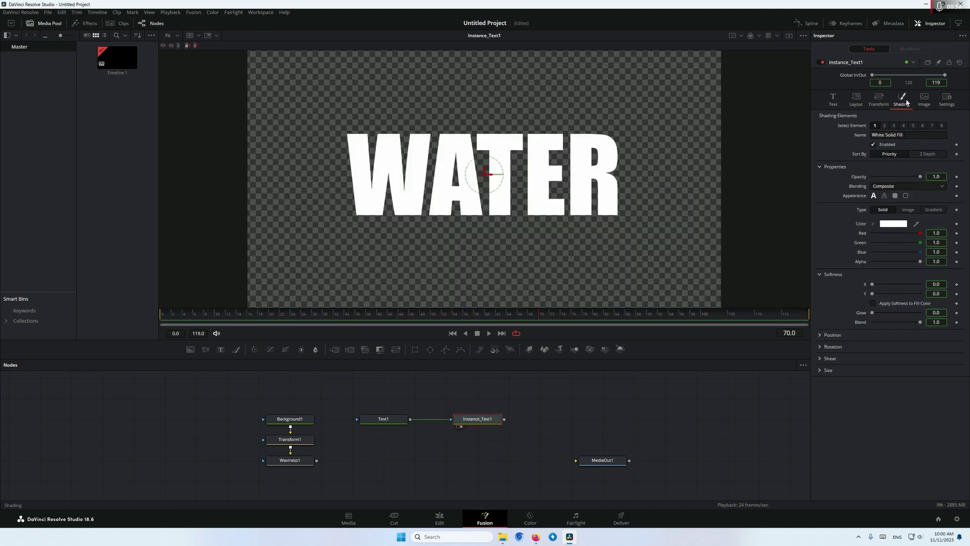
pyautogui.rightClick(853, 200)
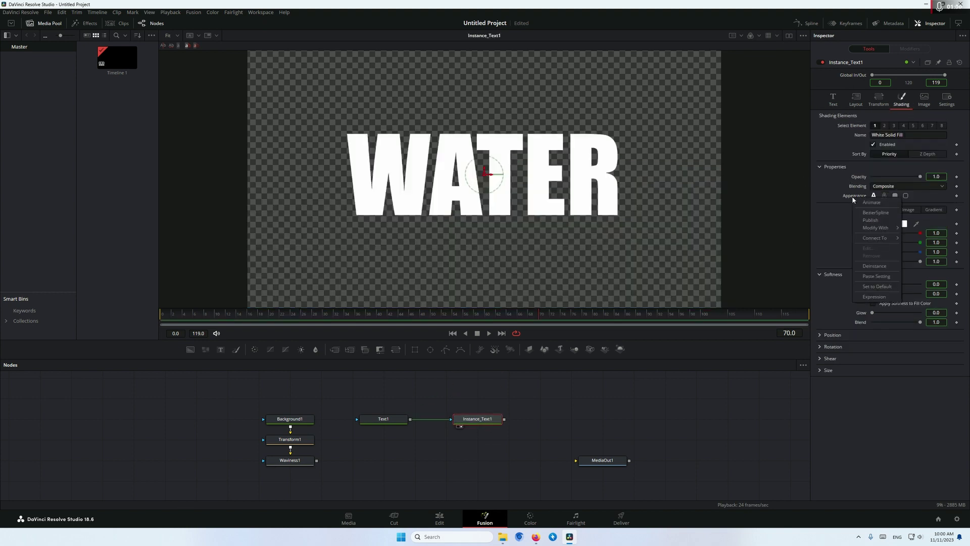
pyautogui.click(861, 265)
pyautogui.click(884, 196)
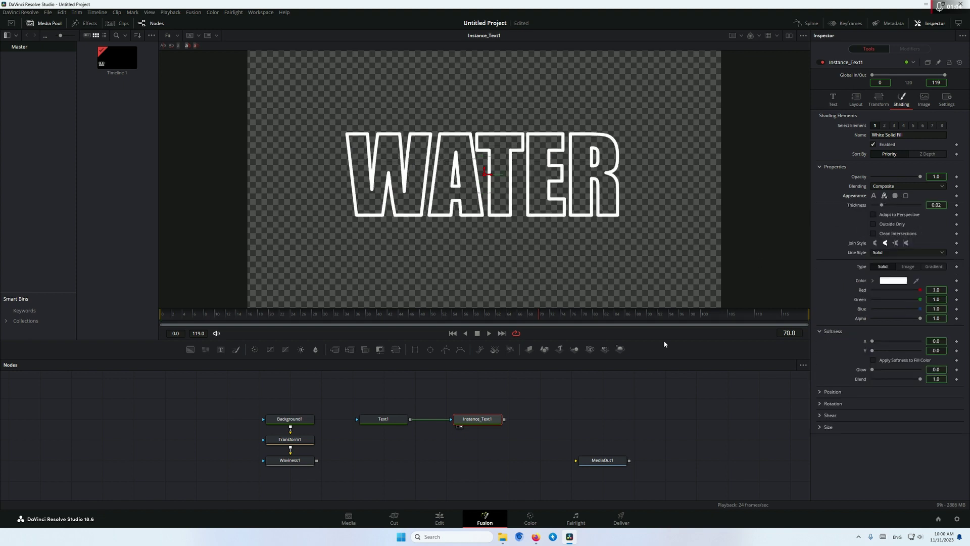
pyautogui.moveTo(505, 419); pyautogui.dragTo(317, 464)
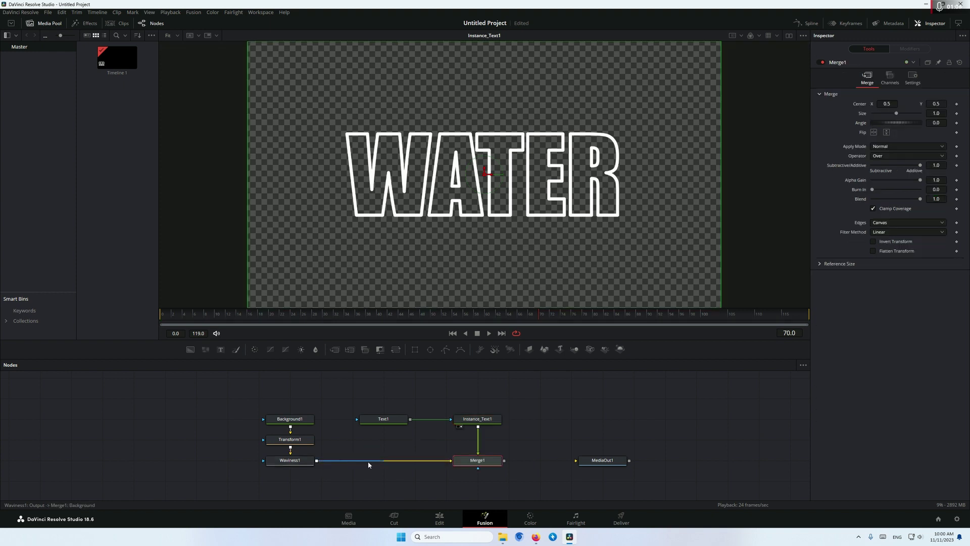
pyautogui.moveTo(478, 459); pyautogui.dragTo(444, 227)
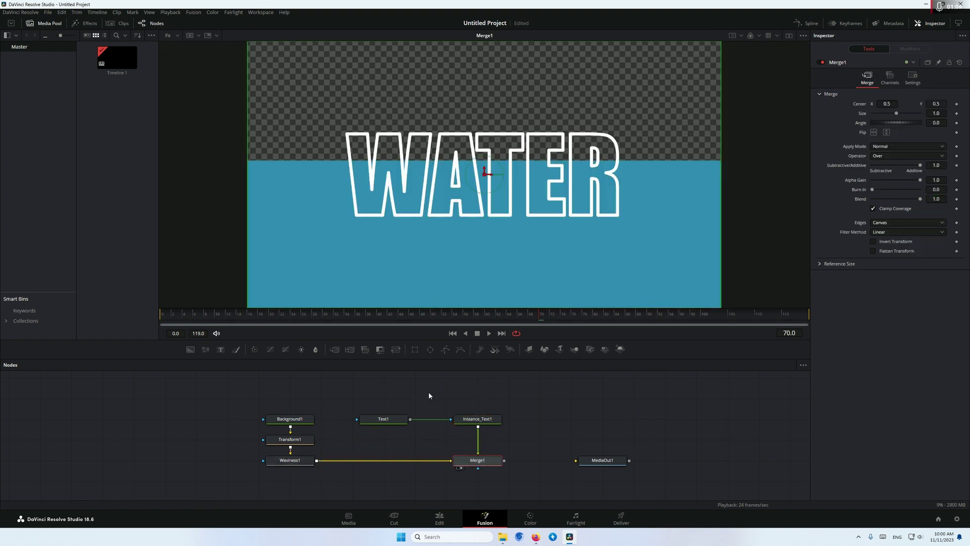
# - Set Waviness1 to Horizontal, raise Scale and Strength, and reset Speed and Phase
pyautogui.click(293, 460)
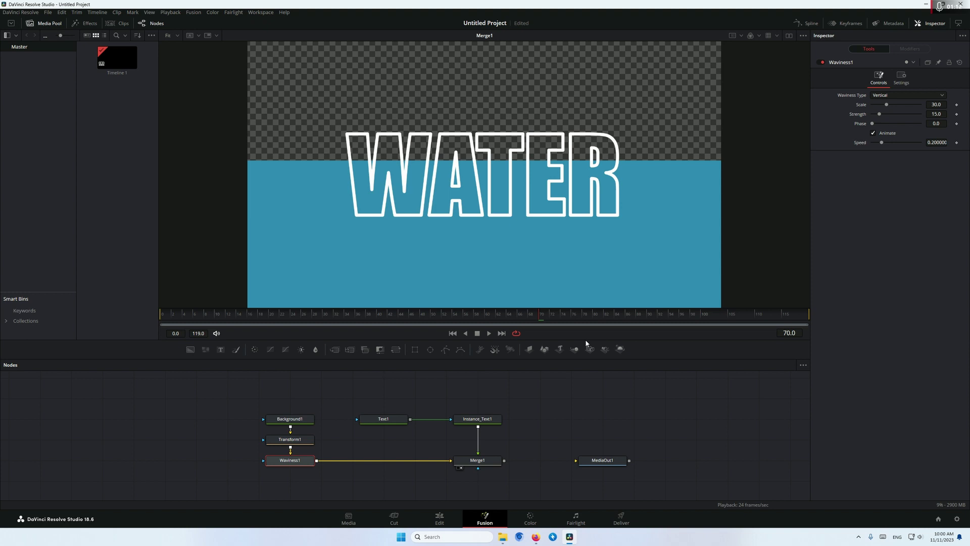
pyautogui.click(879, 96)
pyautogui.click(892, 113)
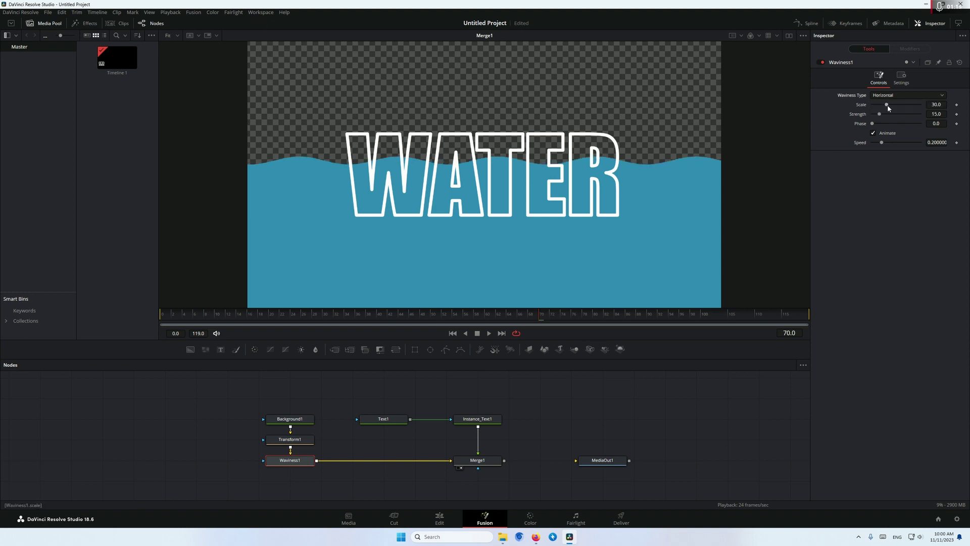
pyautogui.moveTo(882, 113)
pyautogui.mouseDown()
pyautogui.moveTo(893, 116)
pyautogui.moveTo(876, 130)
pyautogui.moveTo(900, 143)
pyautogui.mouseUp()
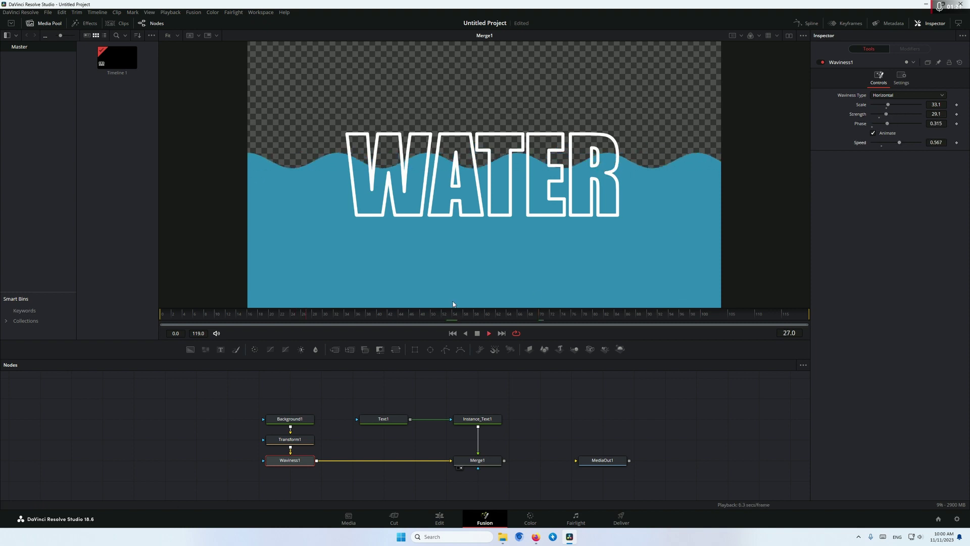
pyautogui.doubleClick(860, 143)
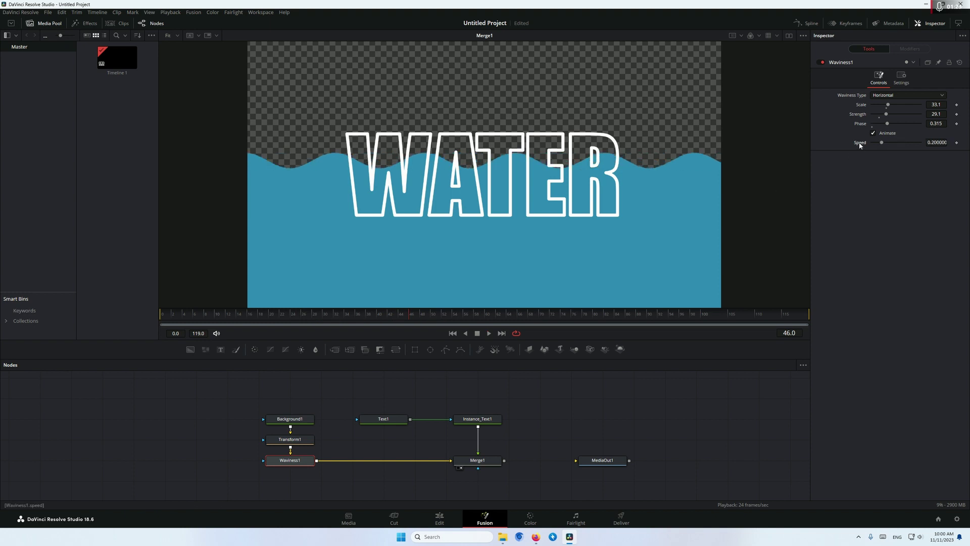
pyautogui.doubleClick(860, 115)
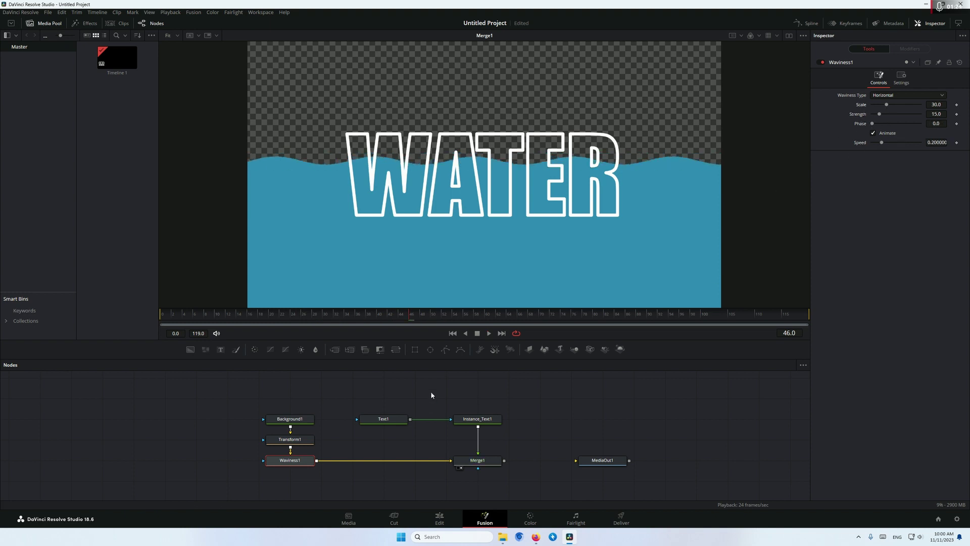
# - Keyframe Transform1 Center Y at 0.206 on frame 50 and -0.197 on frame 0, then preview
pyautogui.click(290, 439)
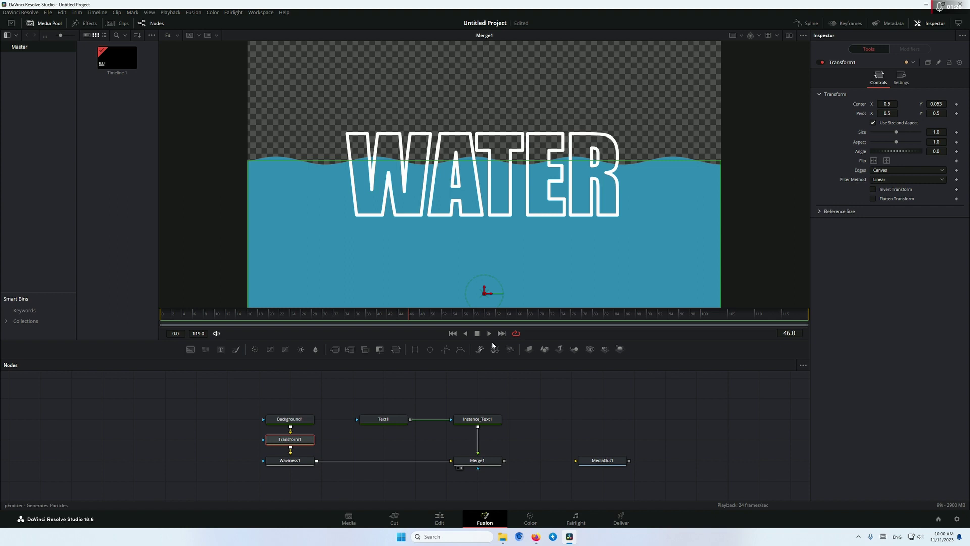
pyautogui.moveTo(411, 322)
pyautogui.mouseDown()
pyautogui.moveTo(443, 321)
pyautogui.moveTo(429, 319)
pyautogui.mouseUp()
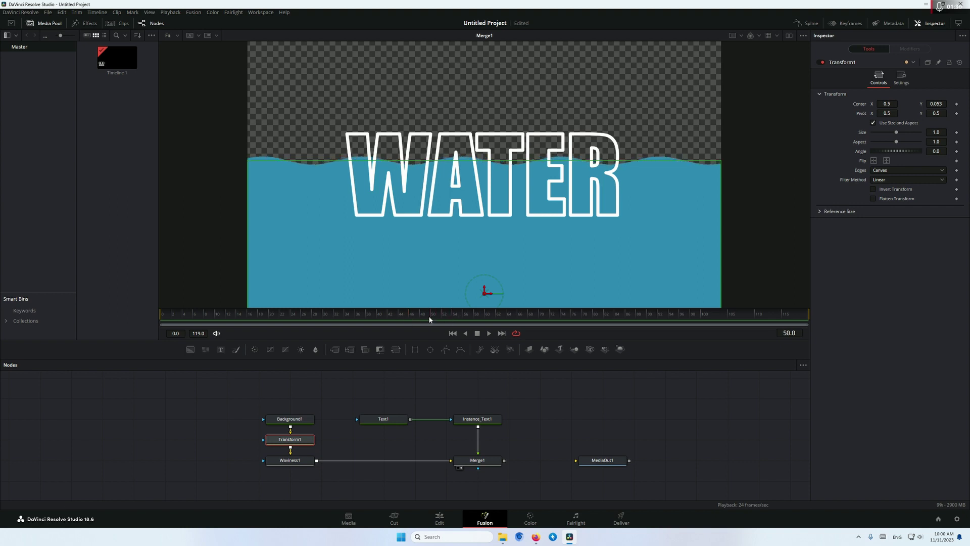
pyautogui.moveTo(487, 291); pyautogui.dragTo(486, 251)
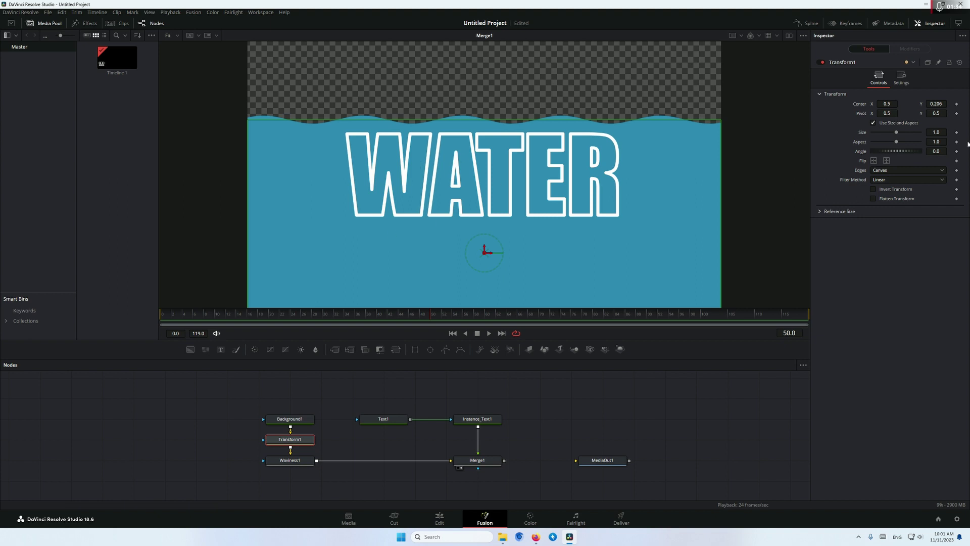
pyautogui.moveTo(429, 320); pyautogui.dragTo(163, 318)
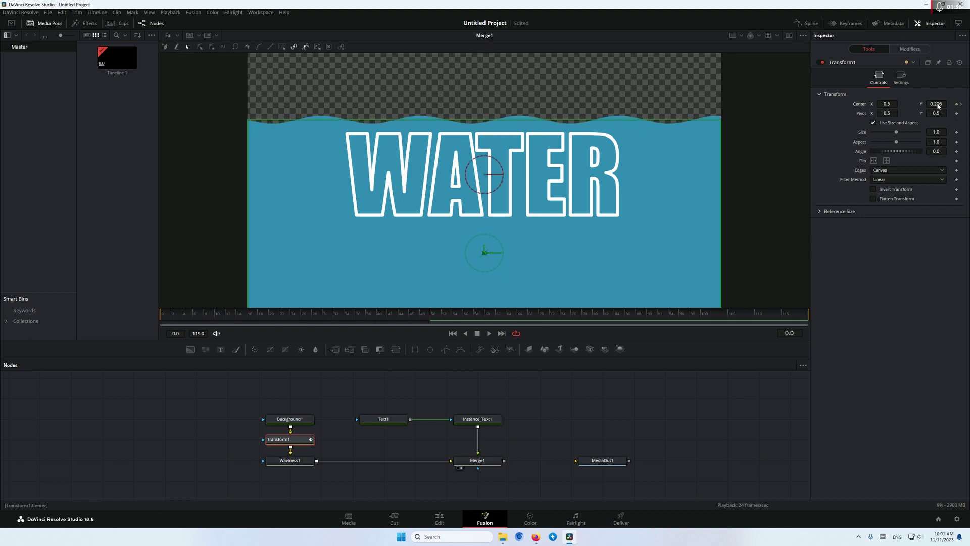
pyautogui.moveTo(937, 105)
pyautogui.mouseDown()
pyautogui.moveTo(811, 100)
pyautogui.moveTo(780, 108)
pyautogui.mouseUp()
pyautogui.press('space')
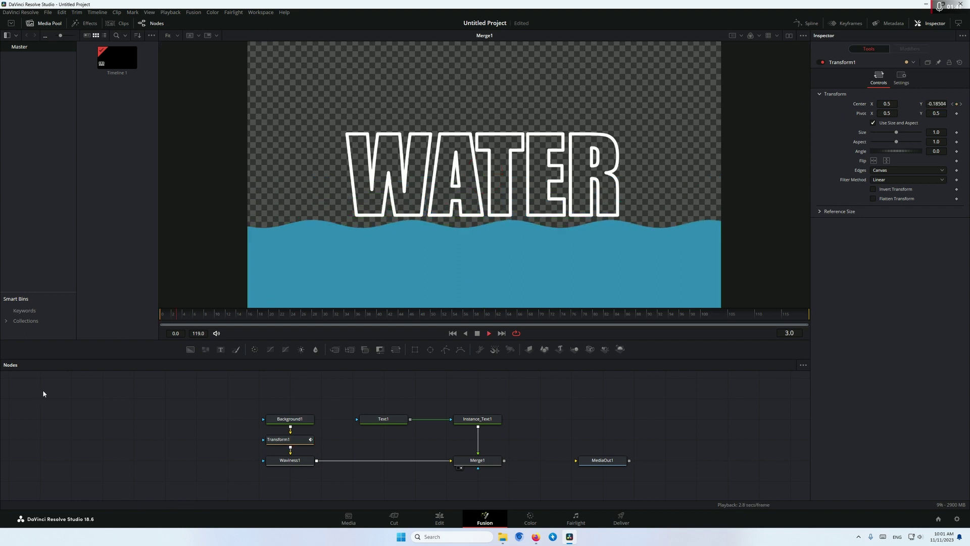
pyautogui.press('space')
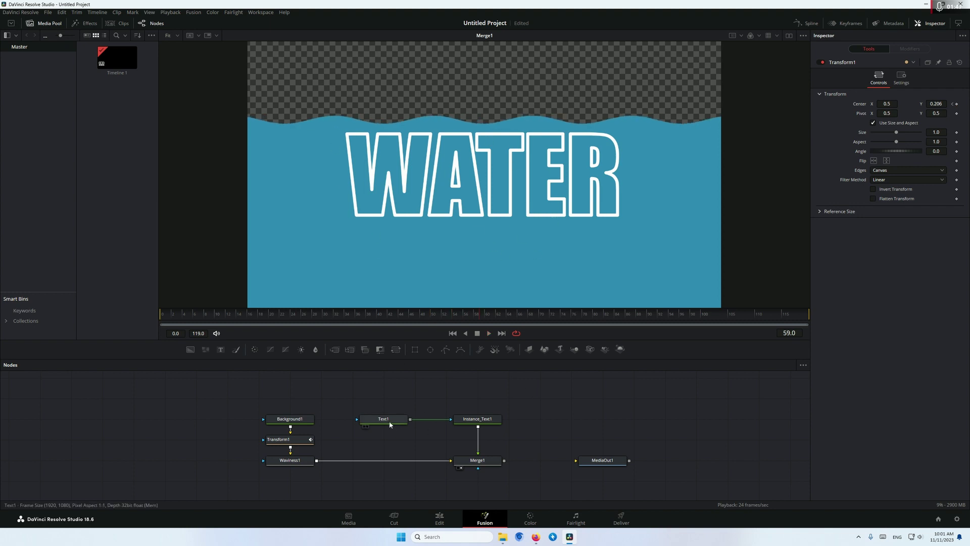
# - Connect Text1 to Merge1's mask input and enable Multiply by Mask
pyautogui.moveTo(382, 425); pyautogui.dragTo(461, 489)
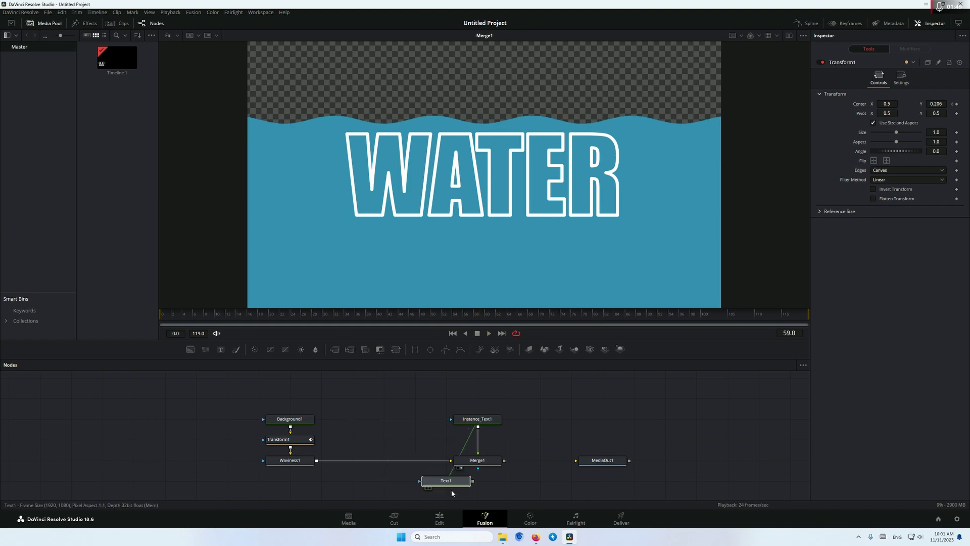
pyautogui.moveTo(530, 477); pyautogui.dragTo(485, 464)
pyautogui.click(482, 460)
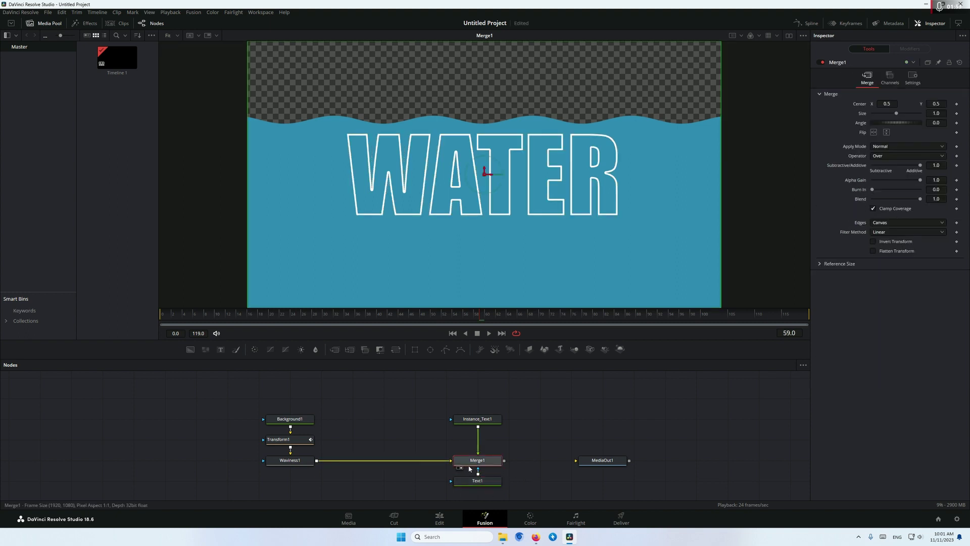
pyautogui.click(914, 79)
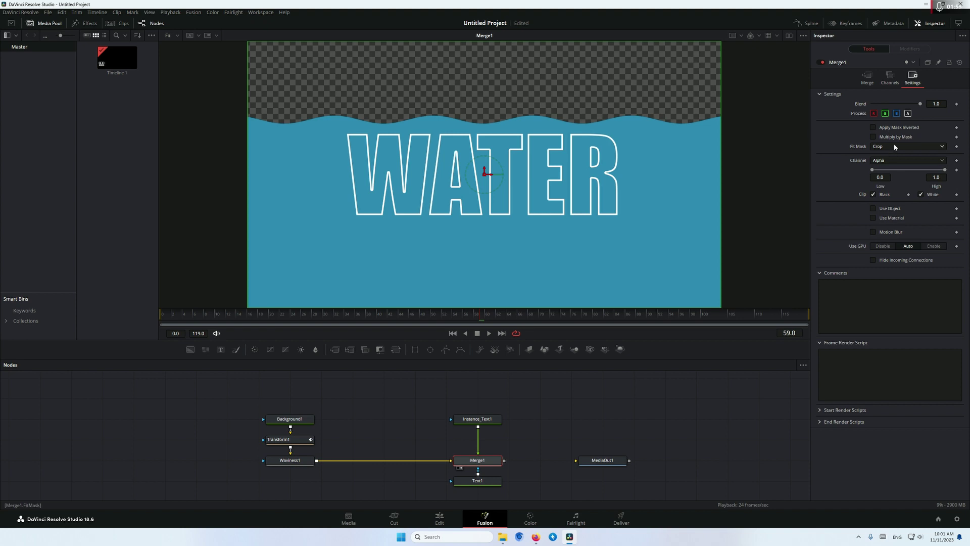
pyautogui.click(874, 137)
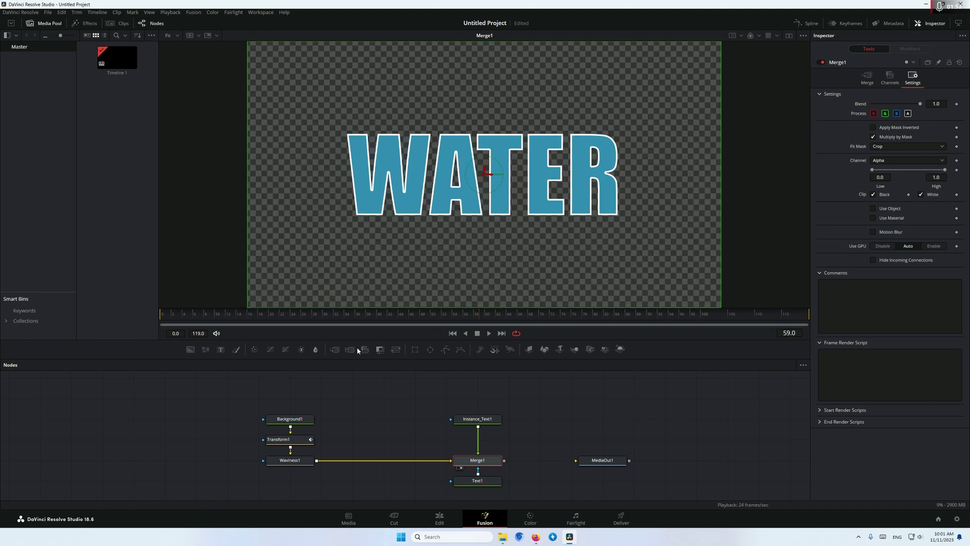
pyautogui.moveTo(271, 319); pyautogui.dragTo(47, 412)
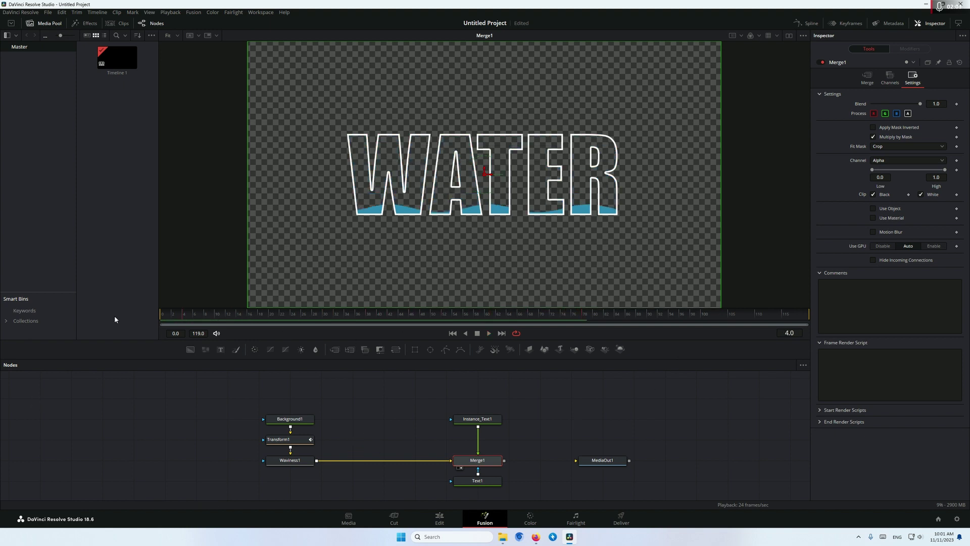
# - Duplicate the Background, Transform and Waviness nodes and merge the copy with the first water
pyautogui.moveTo(320, 405); pyautogui.dragTo(238, 468)
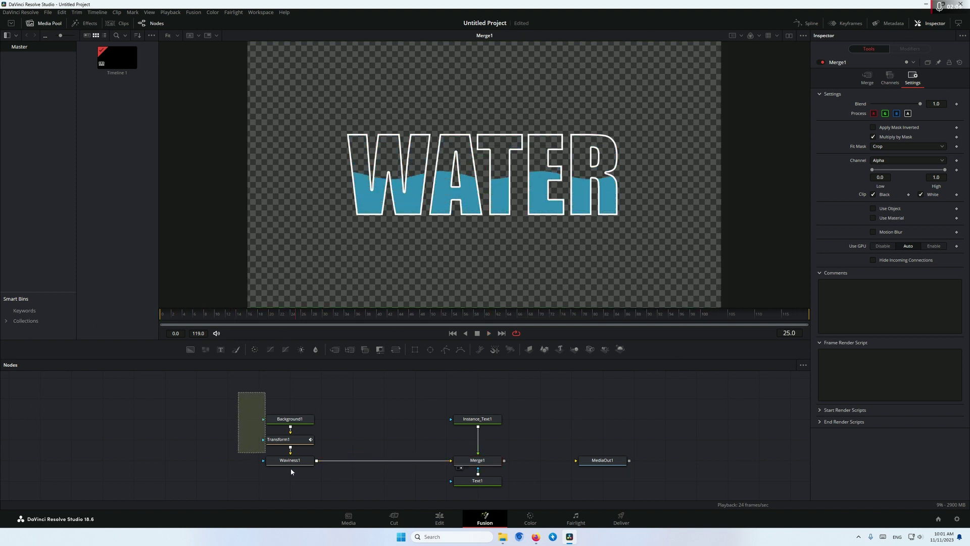
pyautogui.press('space')
pyautogui.hotkey('ctrl', 'c')
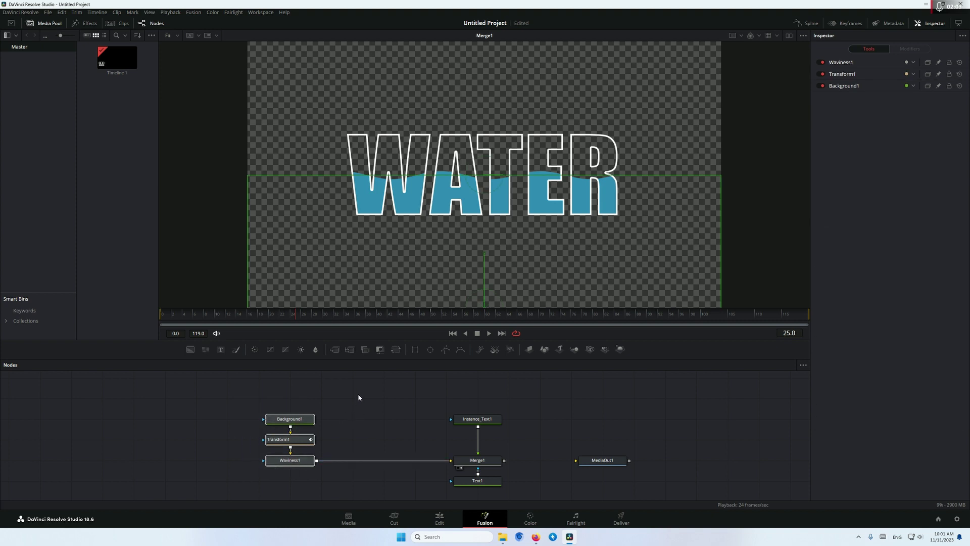
pyautogui.hotkey('ctrl', 'v')
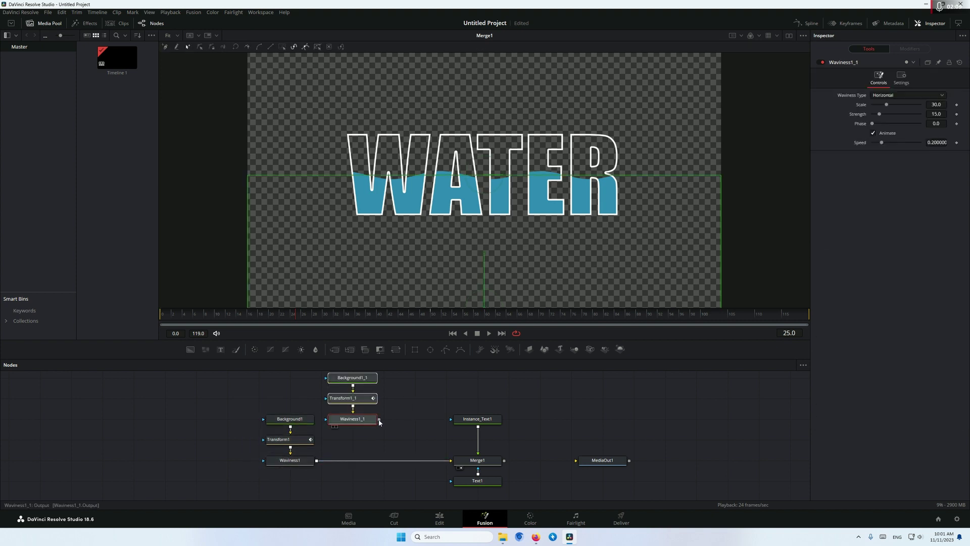
pyautogui.moveTo(379, 419); pyautogui.dragTo(328, 460)
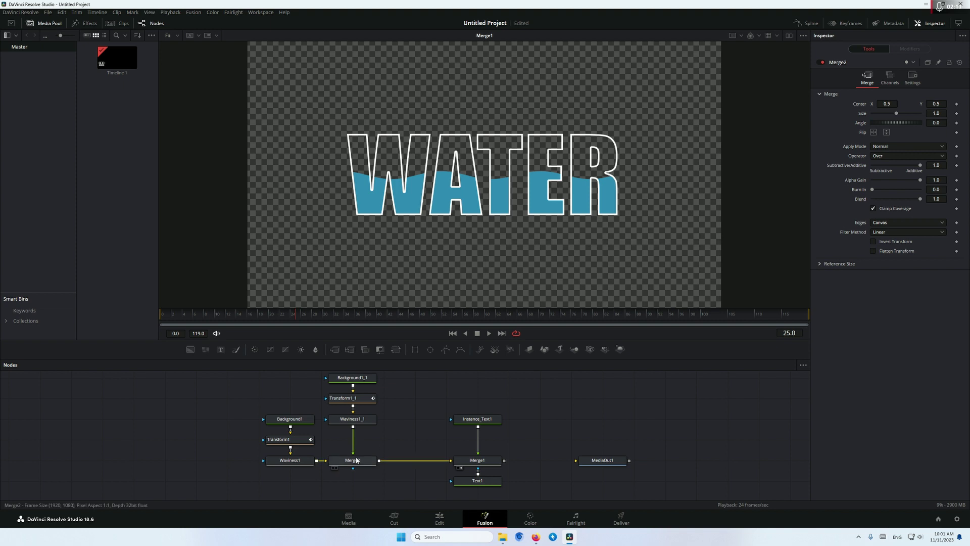
# - Set Background1_1's colour to a bright light sky blue
pyautogui.click(353, 377)
pyautogui.click(894, 141)
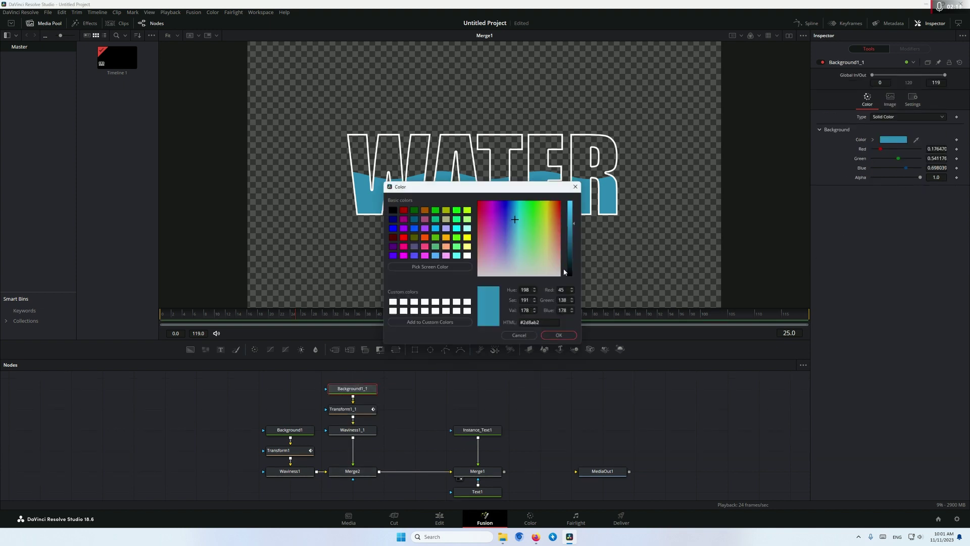
pyautogui.moveTo(519, 229); pyautogui.dragTo(520, 234)
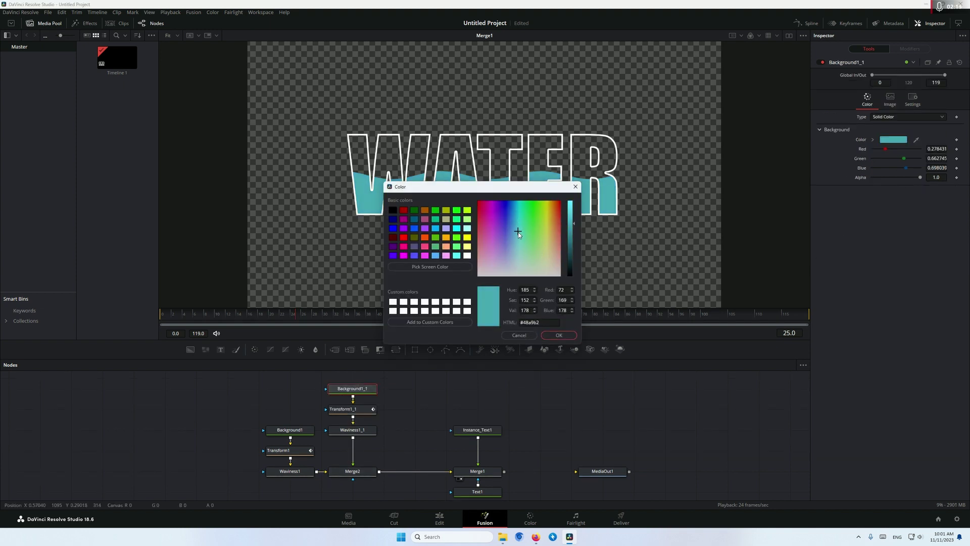
pyautogui.moveTo(520, 233); pyautogui.dragTo(514, 226)
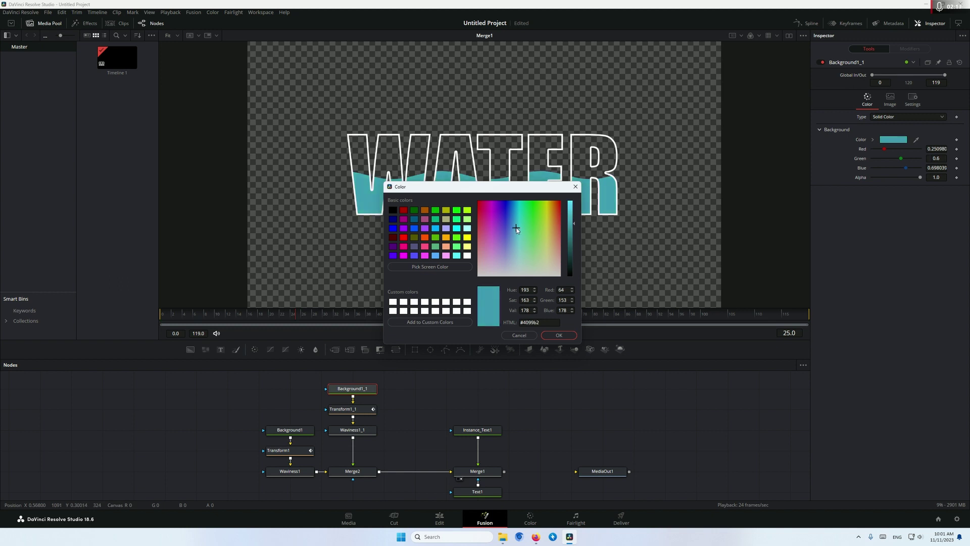
pyautogui.moveTo(572, 228); pyautogui.dragTo(571, 202)
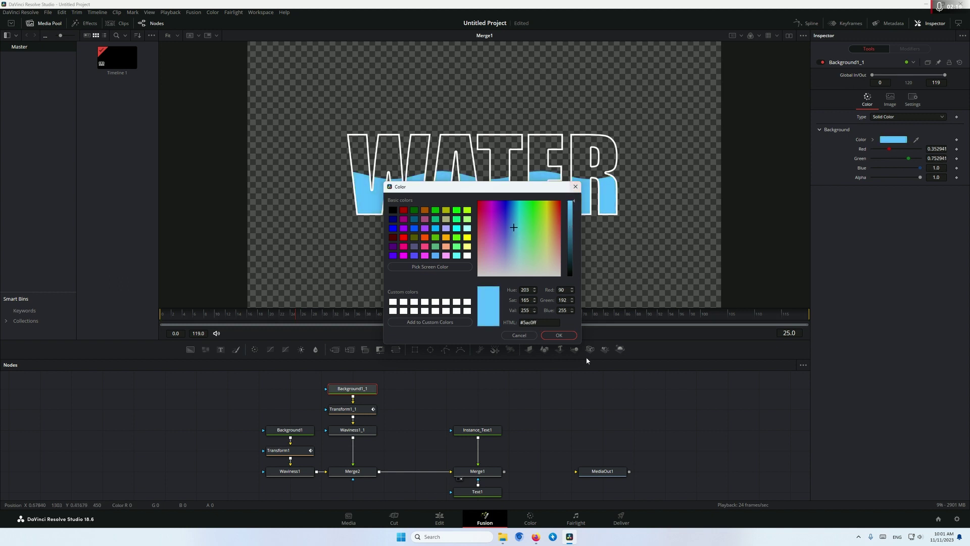
pyautogui.click(559, 335)
# - Add a Time Speed node after Waviness1_1 with a 10-frame delay
pyautogui.click(354, 430)
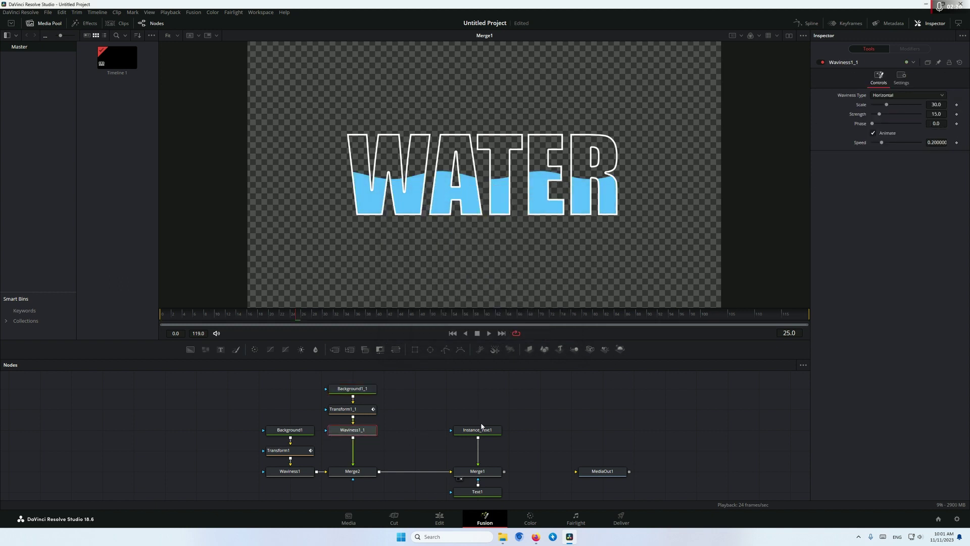
pyautogui.hotkey('shift', 'space')
pyautogui.write('time')
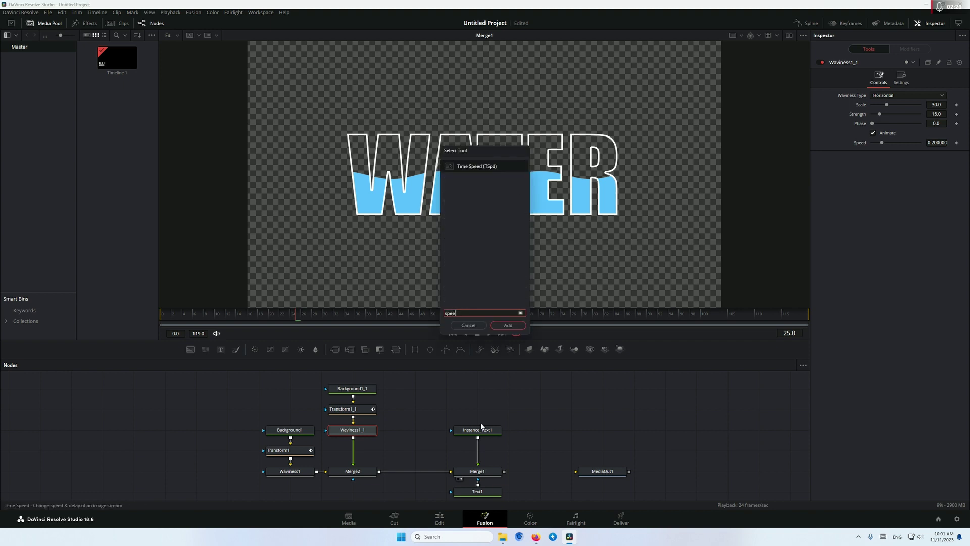
pyautogui.press('Return')
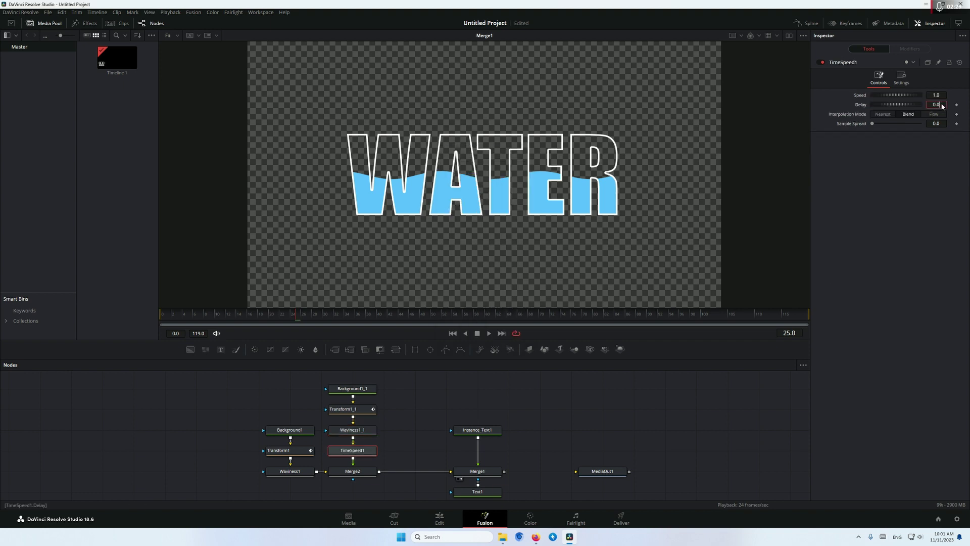
pyautogui.write('0')
pyautogui.press('Tab')
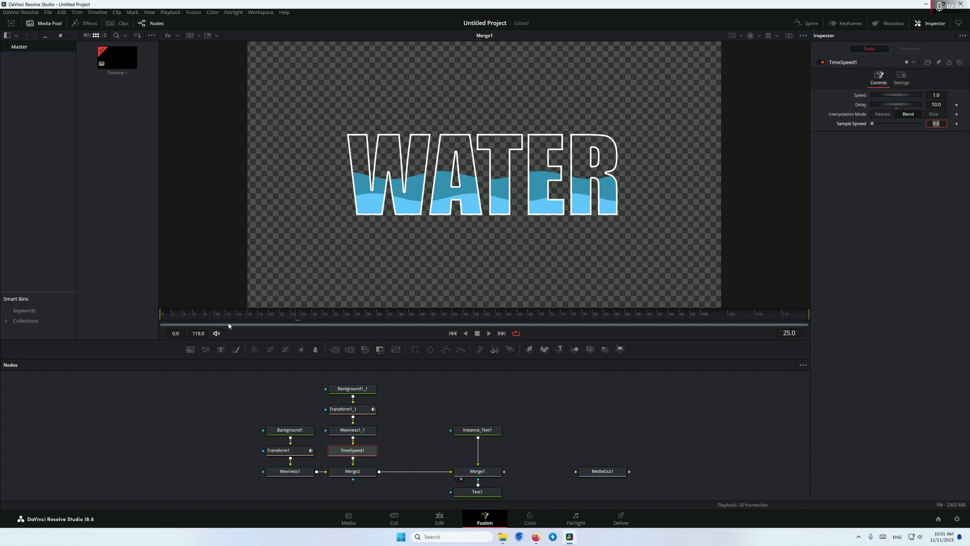
# - Check playback, connect Merge1 to MediaOut1, and go to the Edit page timeline start
pyautogui.press('space')
pyautogui.click(106, 407)
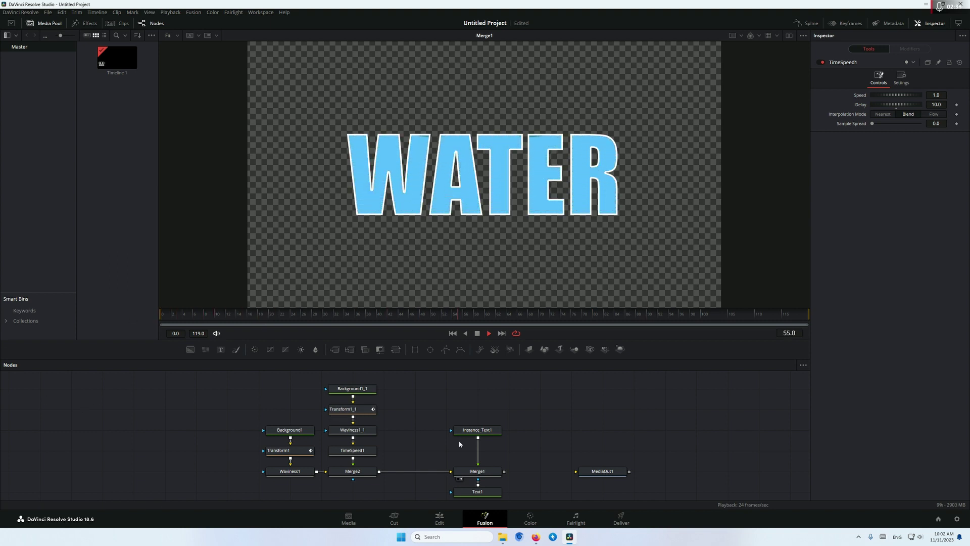
pyautogui.moveTo(504, 471); pyautogui.dragTo(607, 478)
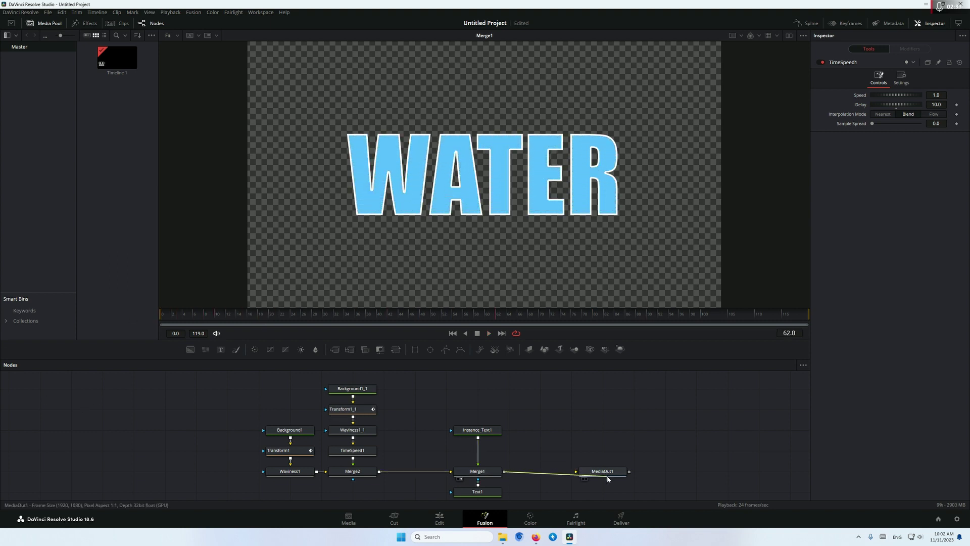
pyautogui.hotkey('shift', '4')
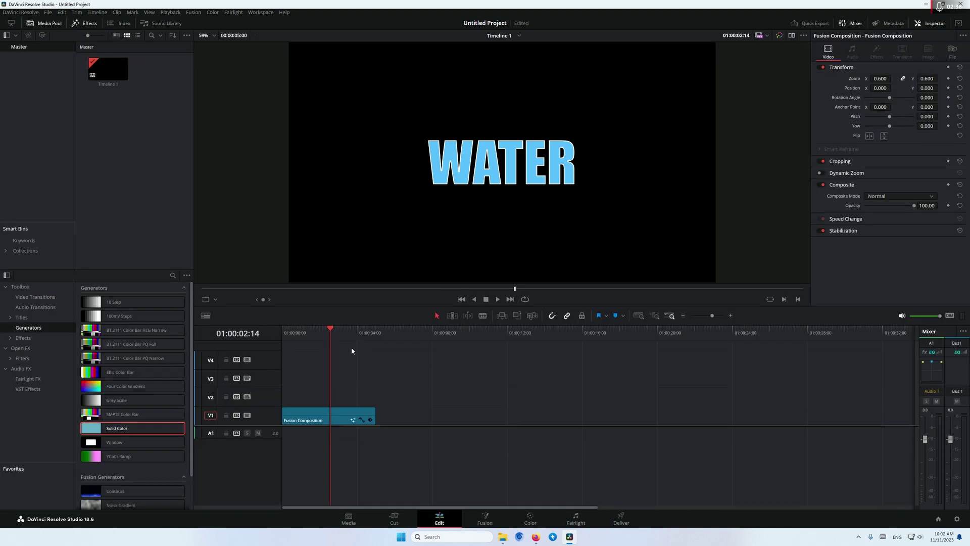
pyautogui.press('Home')
# - Play the two rising blue water layers in the full-screen Cinema Viewer
pyautogui.hotkey('ctrl', 'f')
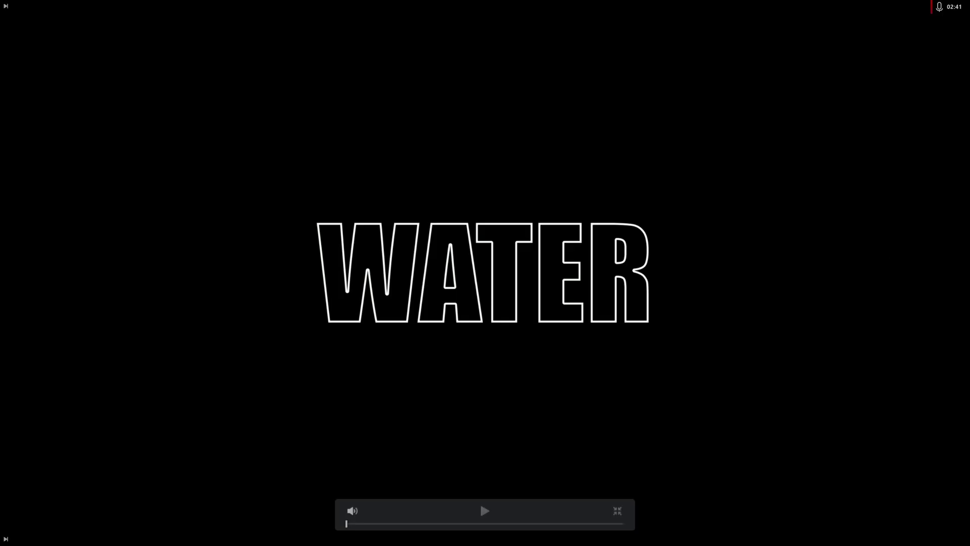
pyautogui.press('space')
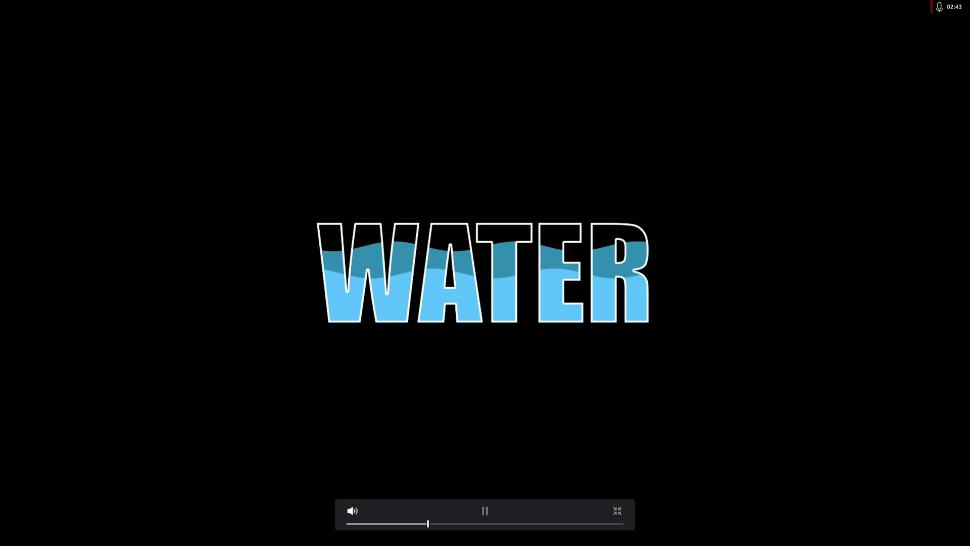